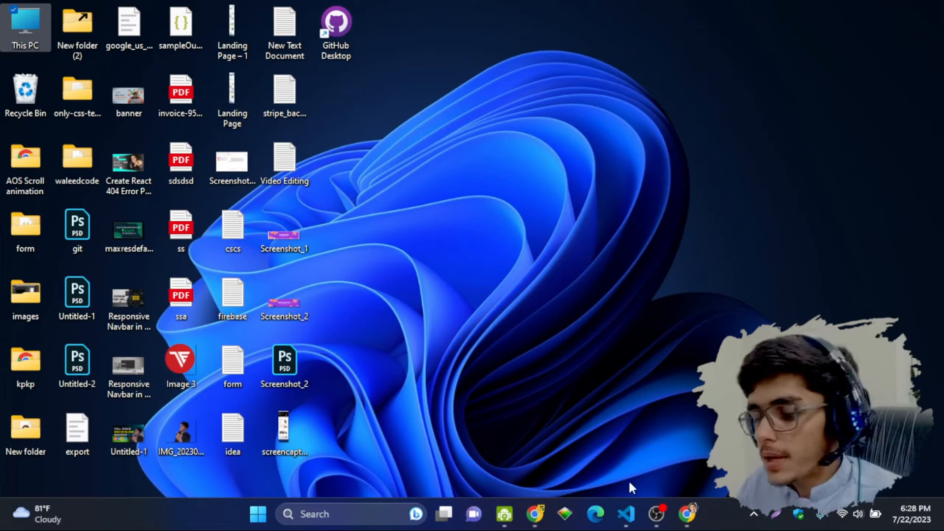
Step: Launch Google Chrome from the taskbar so it shows a new tab
click(686, 514)
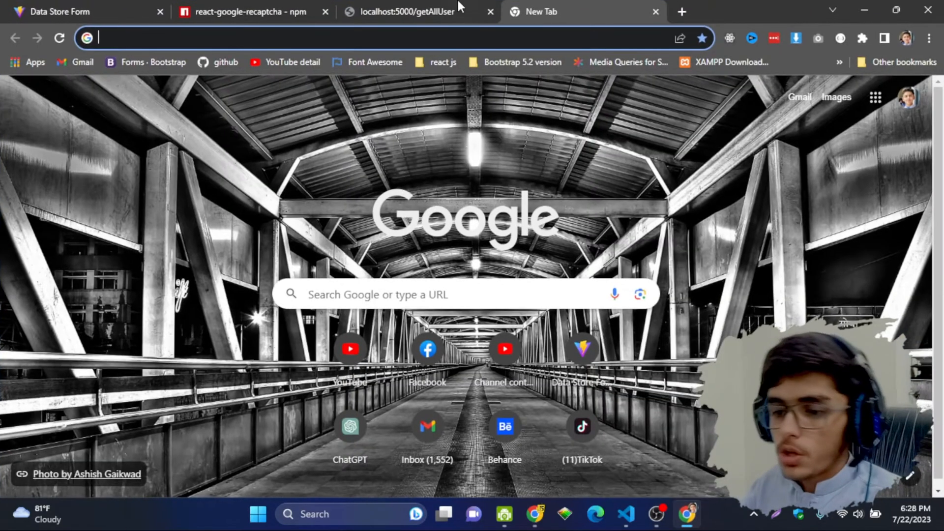
Step: Go to mongodb.com by typing 'mo' and accepting the address suggestion
mouse_move(459, 5)
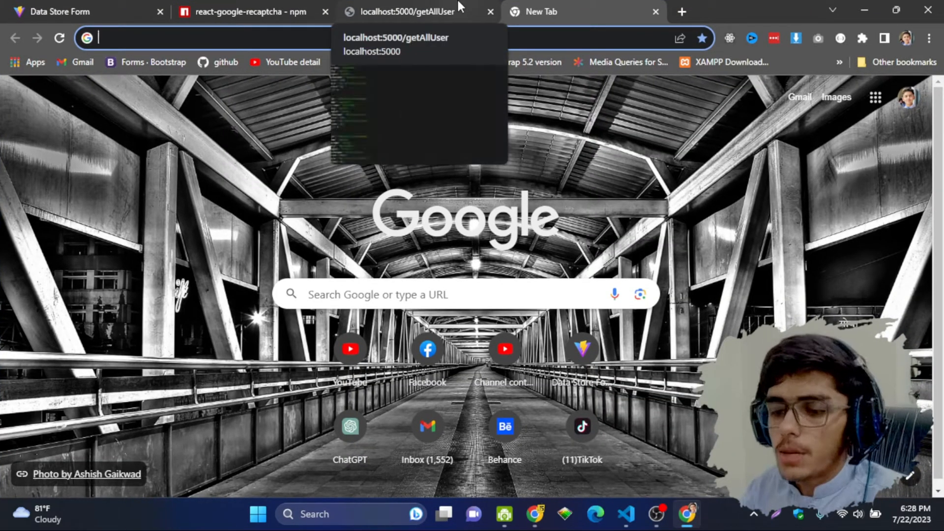
text(mo)
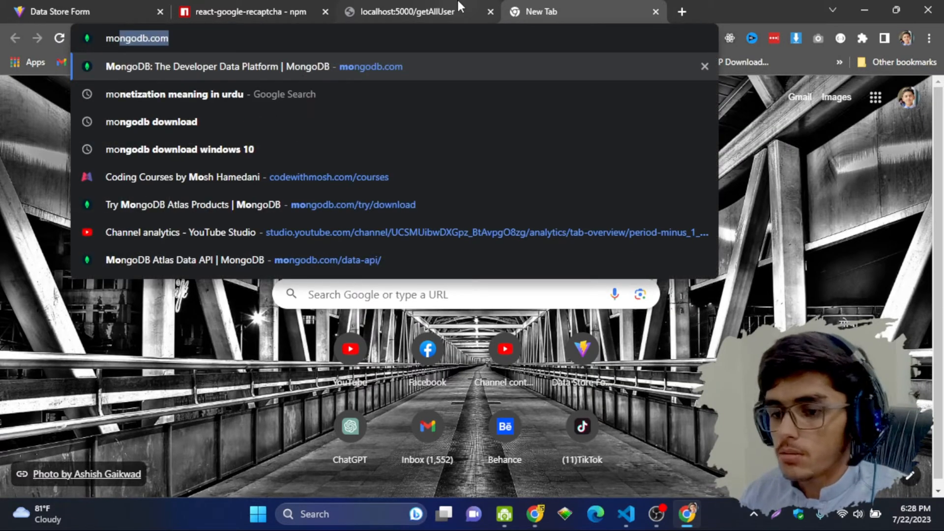
key(Return)
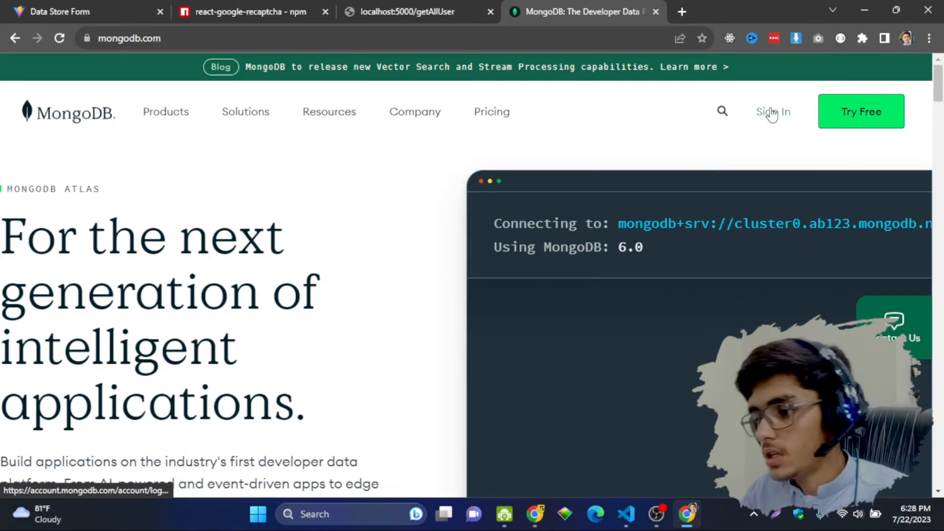
Step: Sign in to MongoDB Atlas and look over the projects list from the storedata project
click(772, 114)
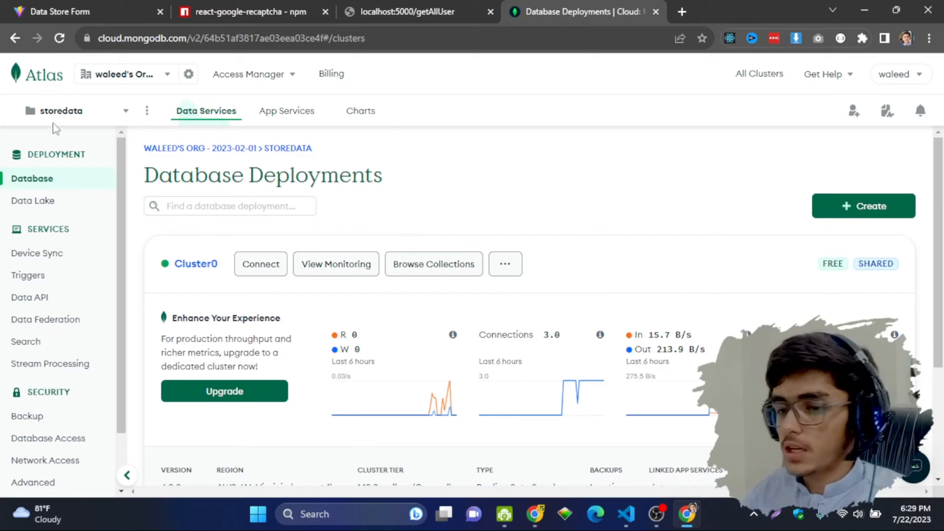
click(145, 113)
click(105, 120)
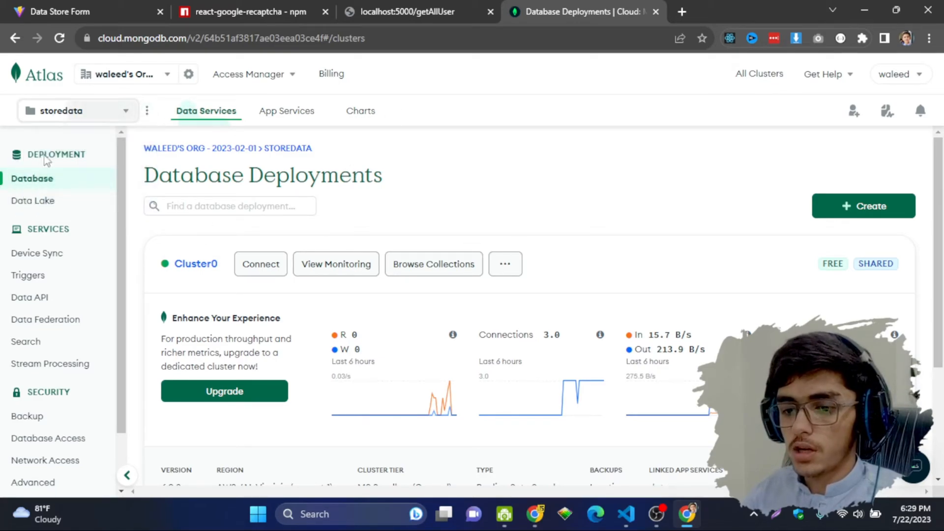
click(76, 118)
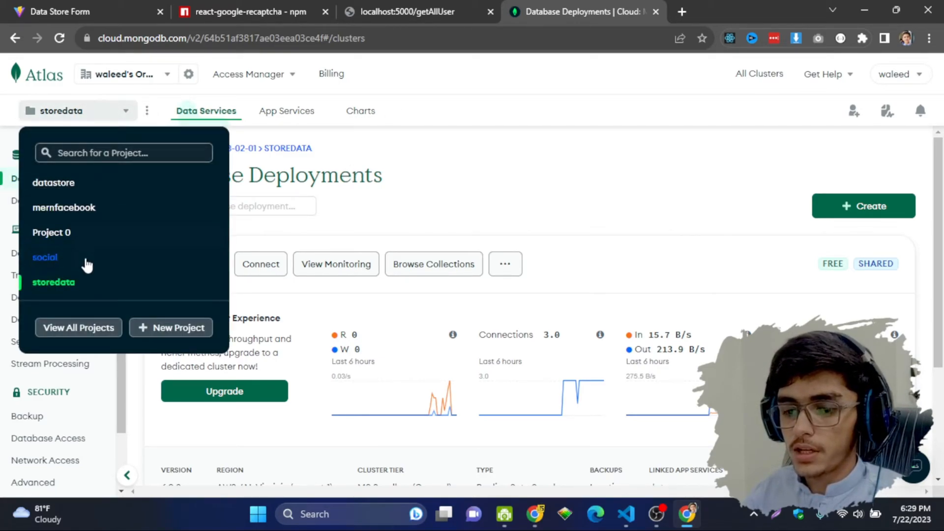
click(407, 199)
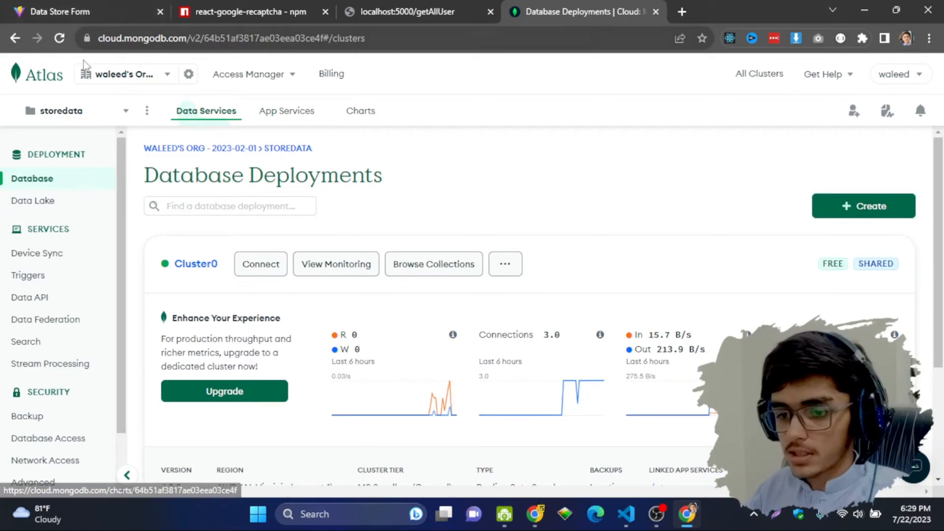
Step: Start a new project from the project list and enter the name 'waleedcodes test'
click(116, 111)
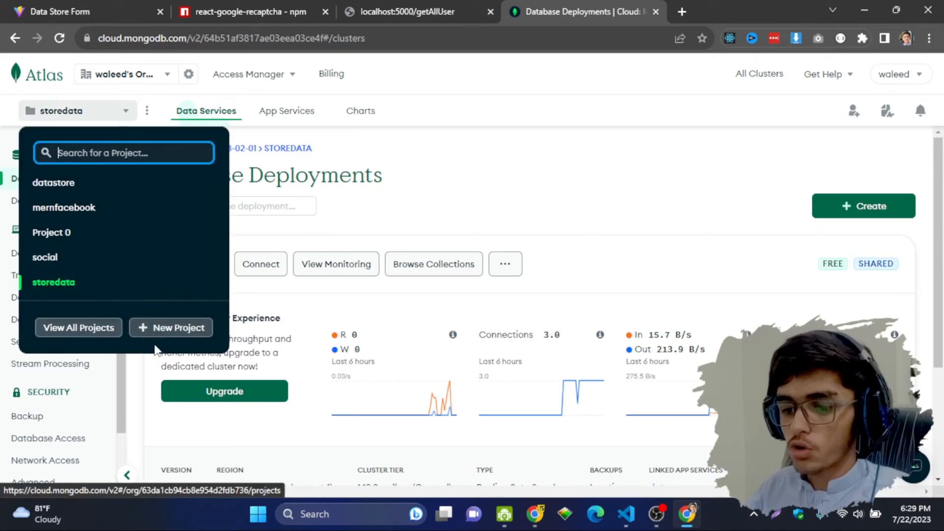
click(156, 337)
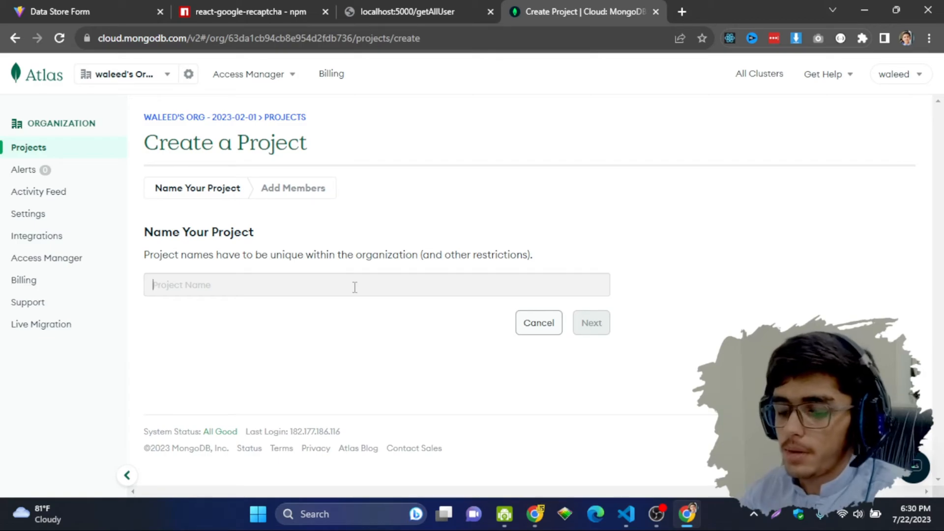
text(wale)
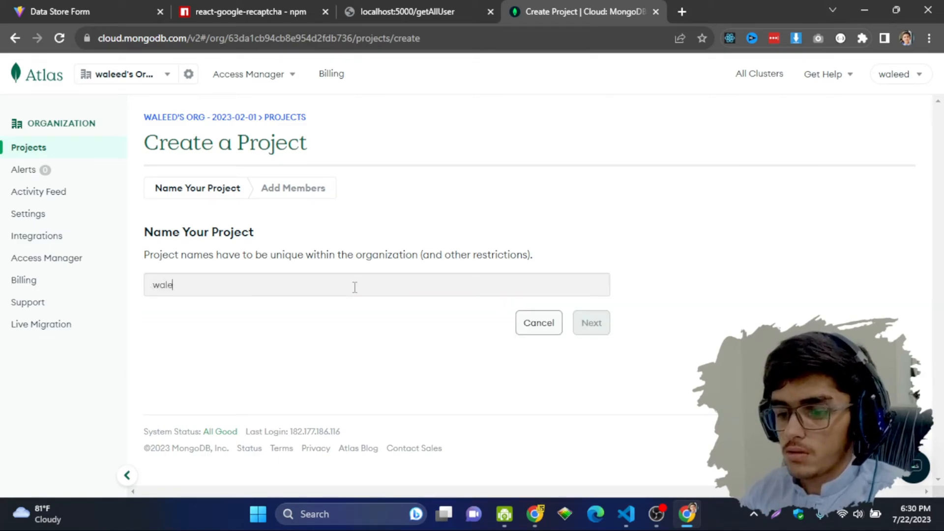
text(edcodes test)
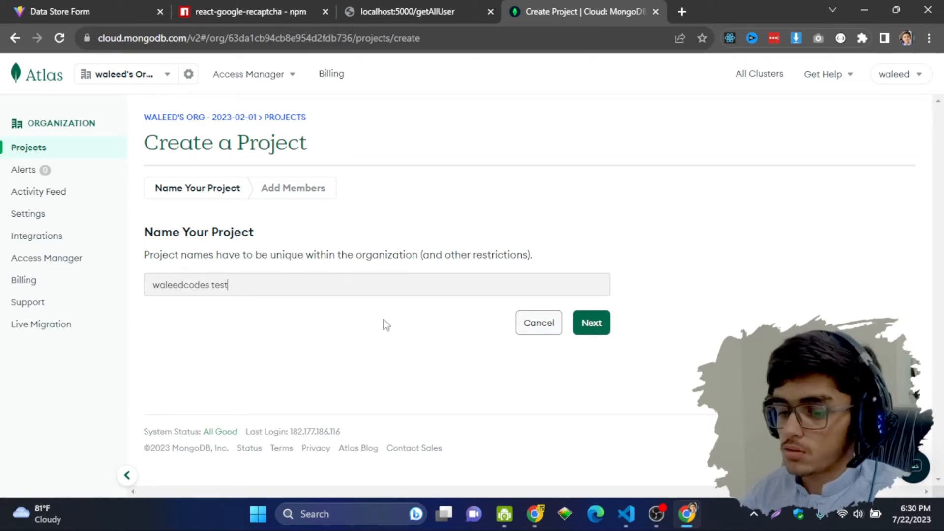
Step: Keep the default Project Owner permissions and create the waleedcodes test project
click(588, 328)
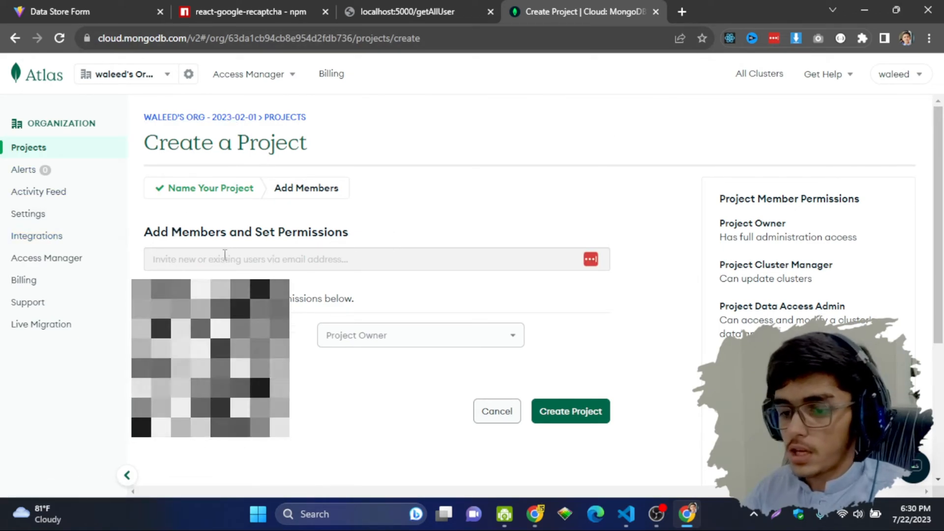
scroll(387, 268, down, 4)
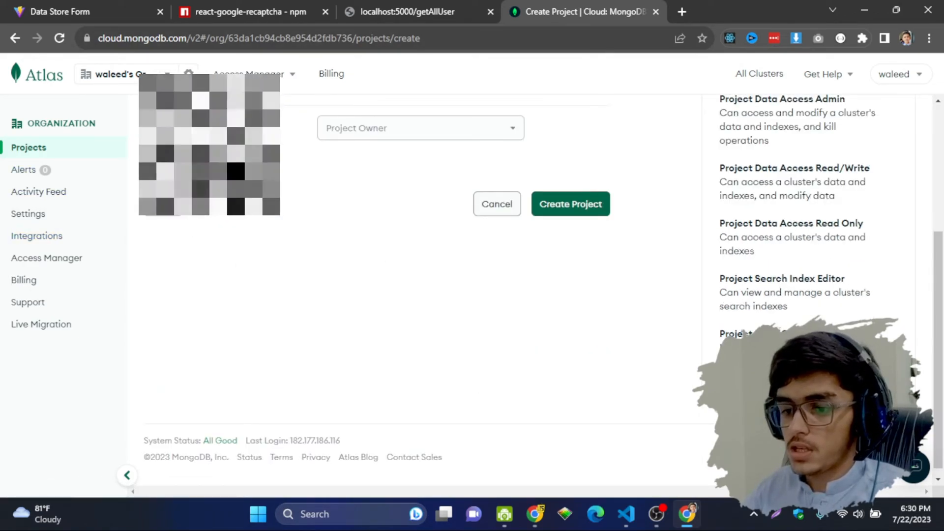
scroll(388, 268, up, 4)
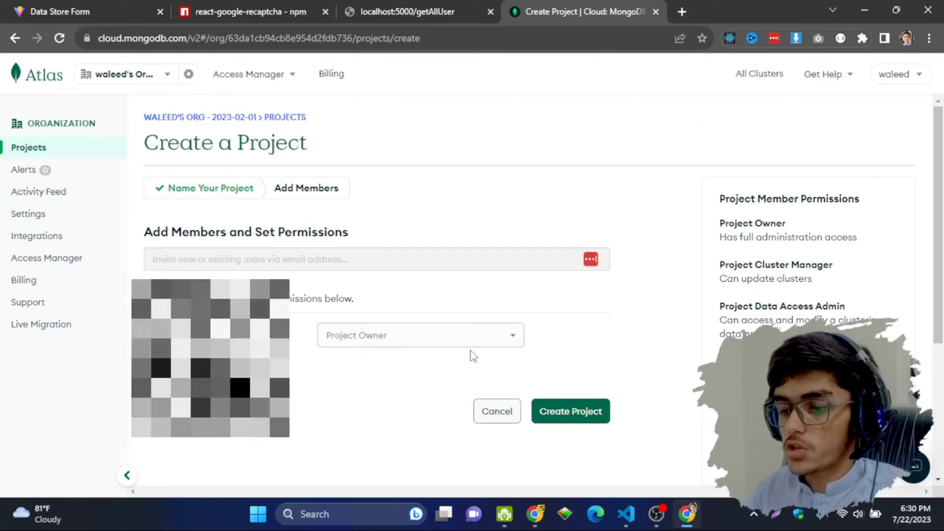
scroll(561, 339, down, 4)
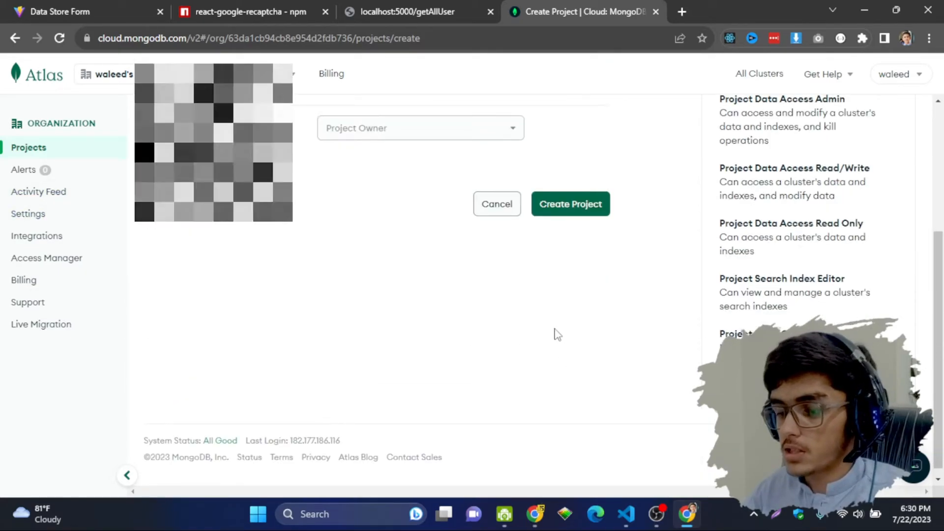
click(569, 207)
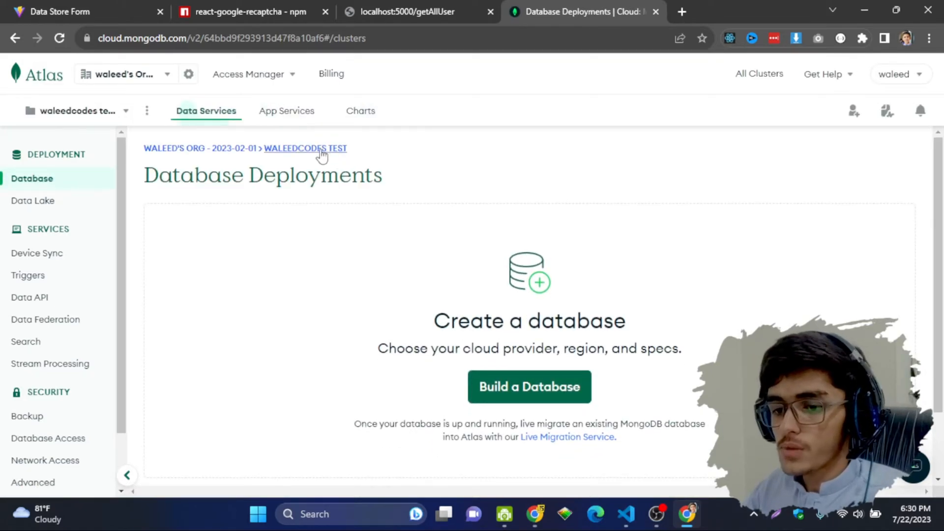
click(111, 113)
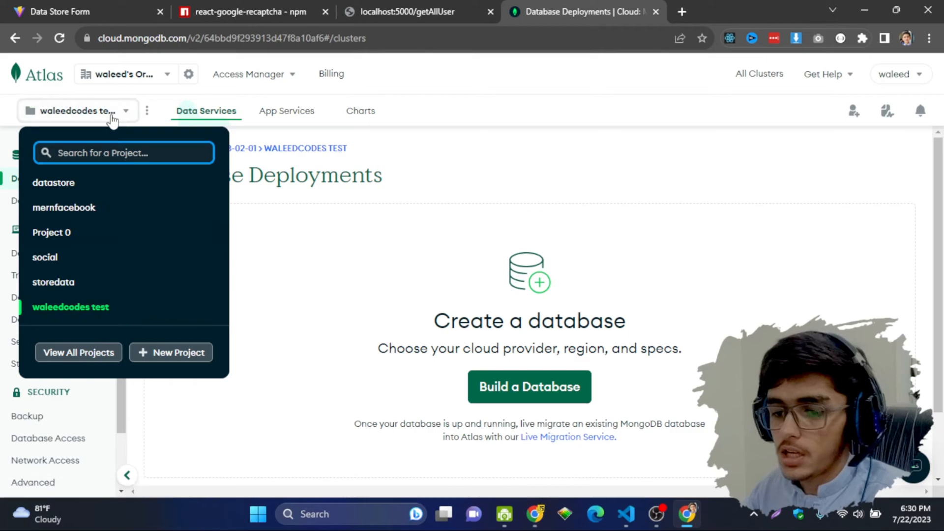
click(113, 117)
scroll(544, 313, down, 2)
scroll(543, 314, up, 2)
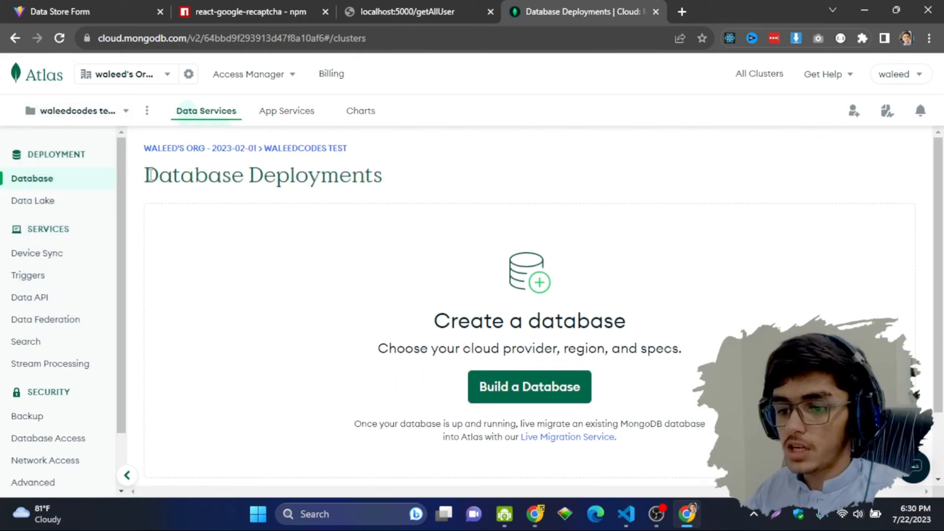
drag(428, 184, 139, 186)
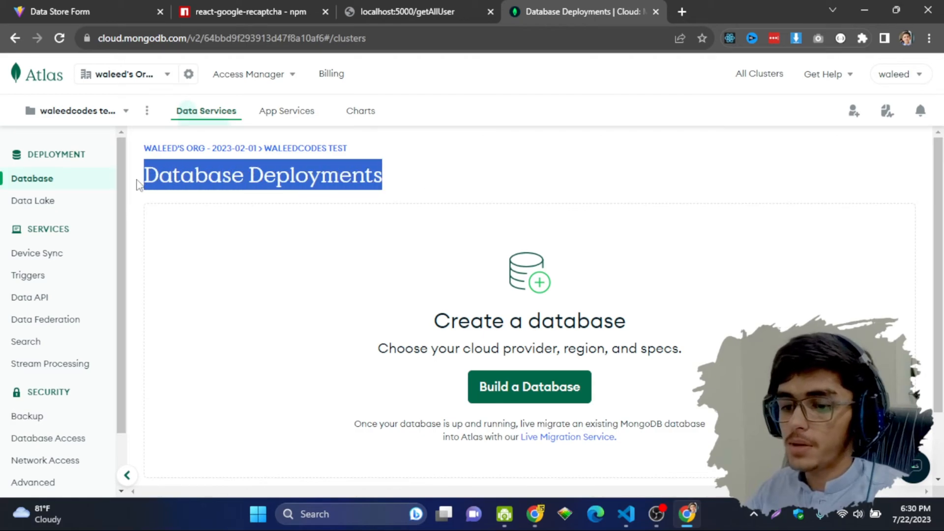
scroll(523, 277, down, 2)
drag(406, 240, 664, 243)
click(625, 319)
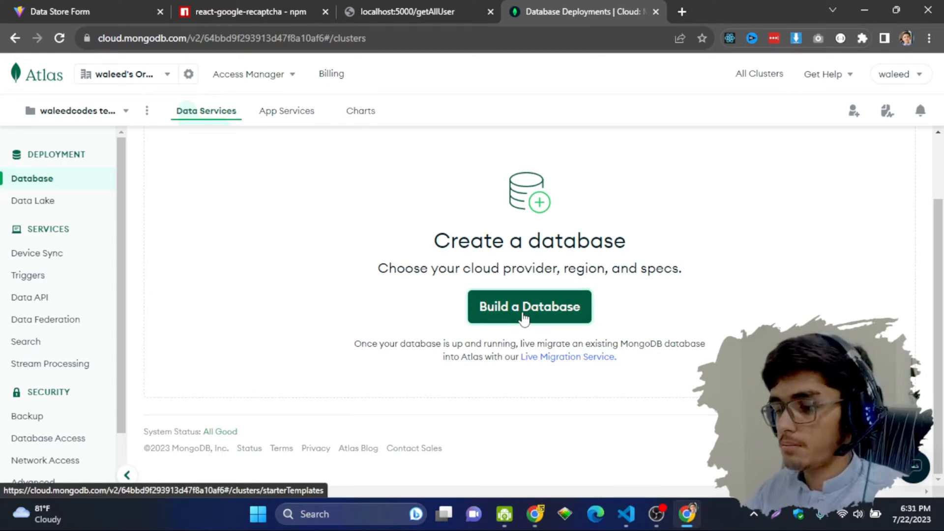
Step: Start building a new database deployment and choose the free M0 tier
click(523, 318)
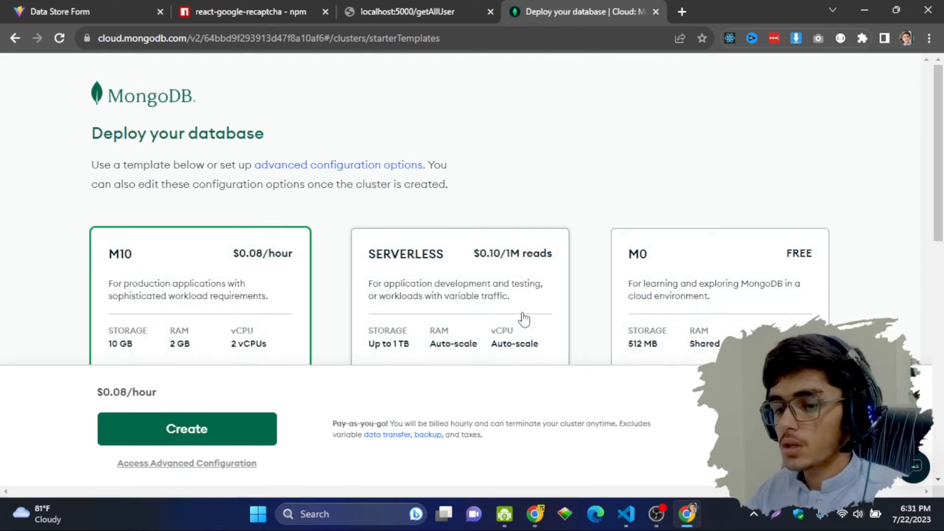
scroll(523, 318, down, 4)
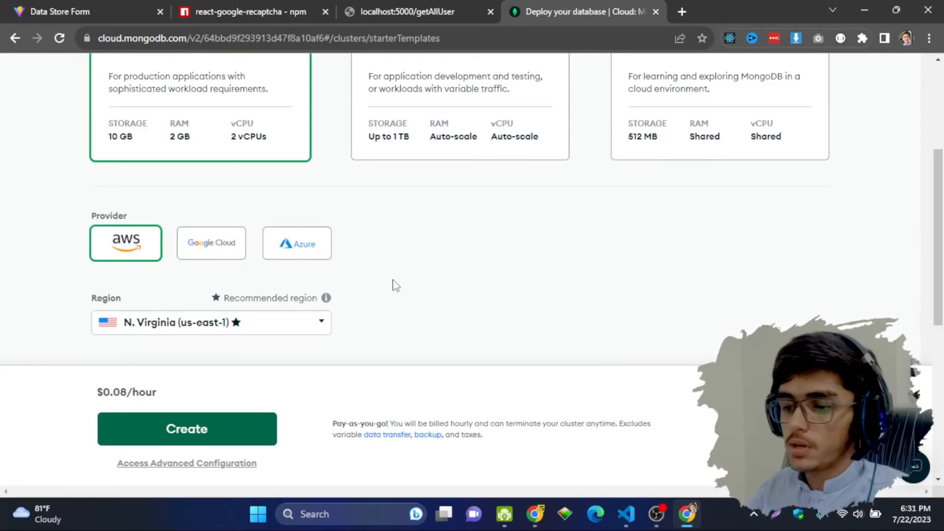
scroll(395, 284, up, 4)
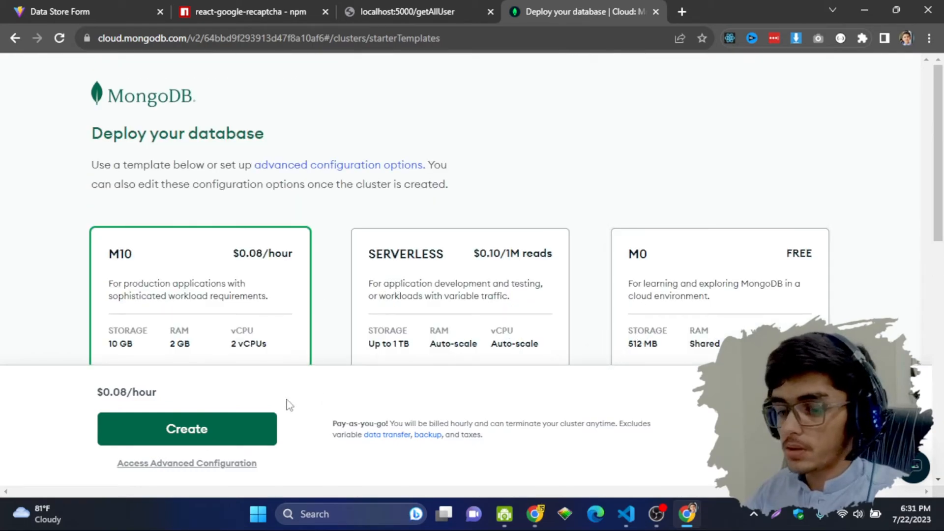
scroll(116, 289, down, 4)
scroll(162, 204, up, 4)
scroll(182, 264, down, 4)
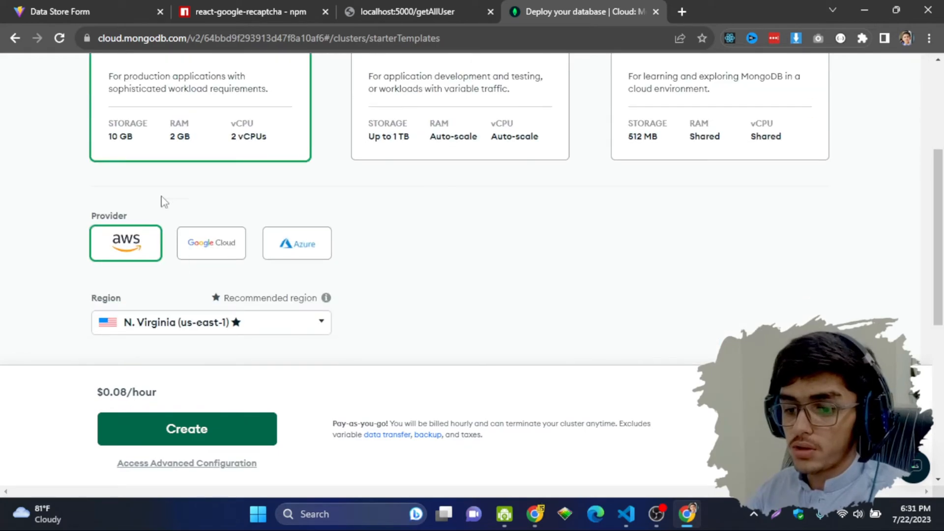
scroll(183, 147, up, 4)
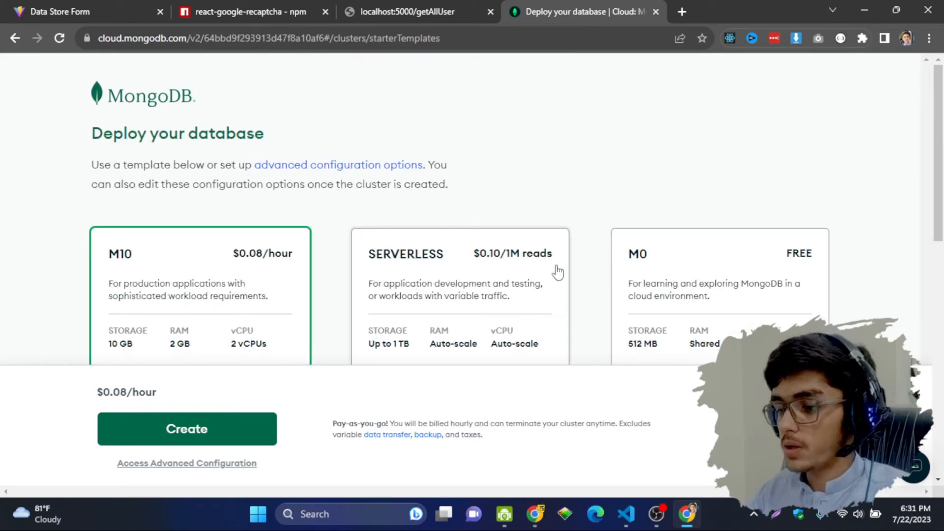
scroll(560, 269, down, 4)
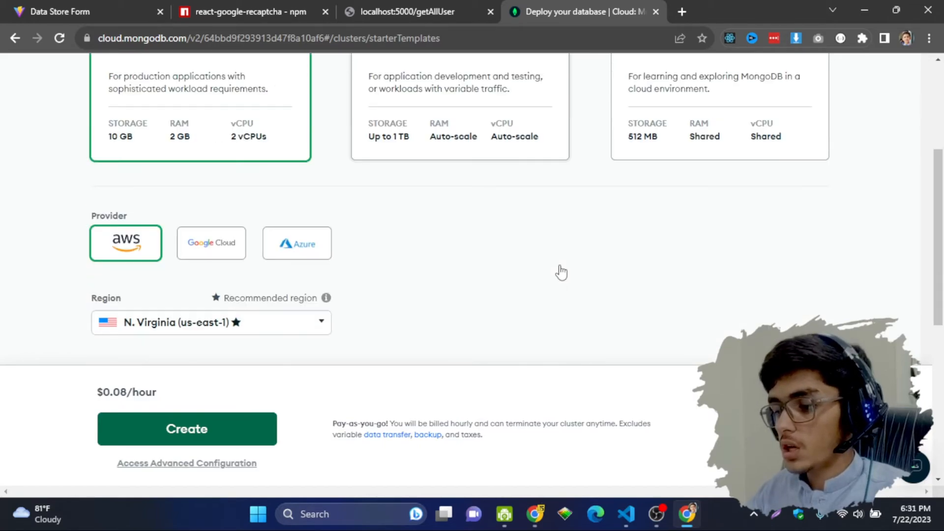
scroll(647, 209, up, 4)
click(700, 272)
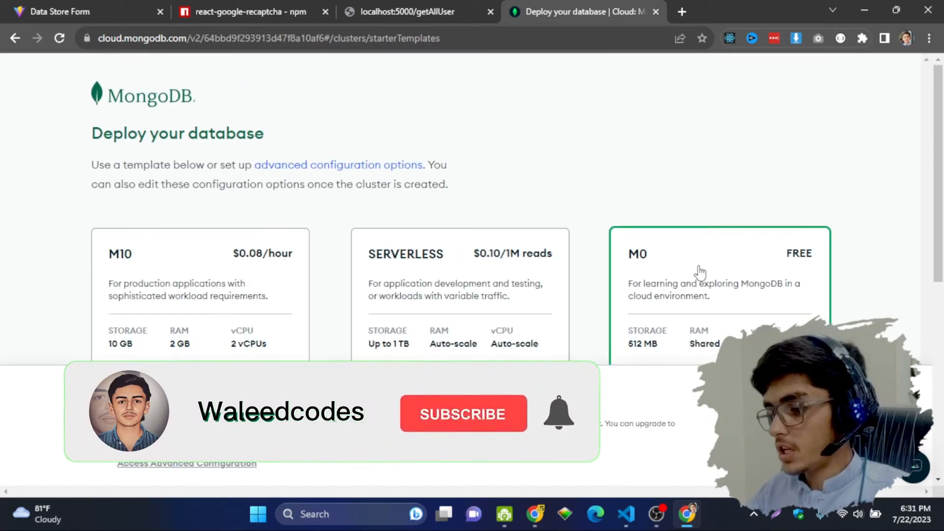
Step: Keep AWS N. Virginia (us-east-1) and the name Cluster0, then create the cluster
scroll(698, 272, down, 4)
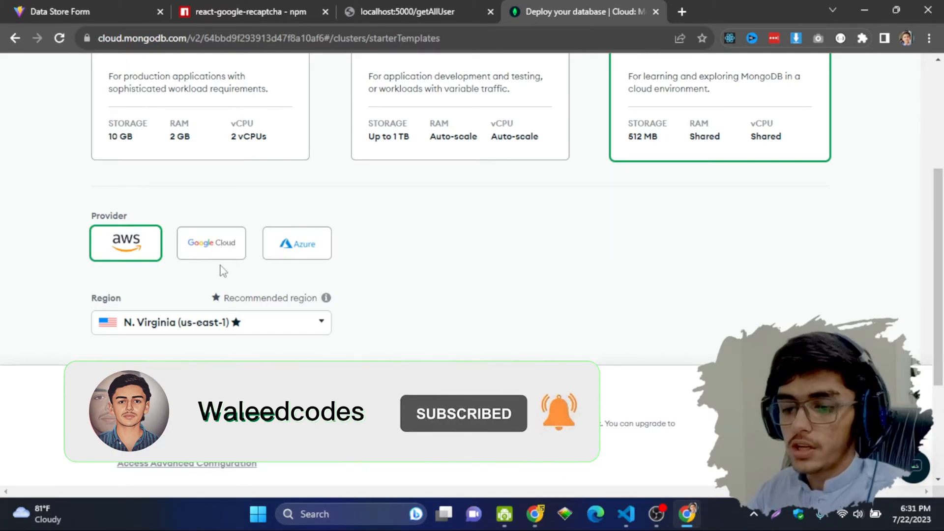
scroll(217, 261, down, 3)
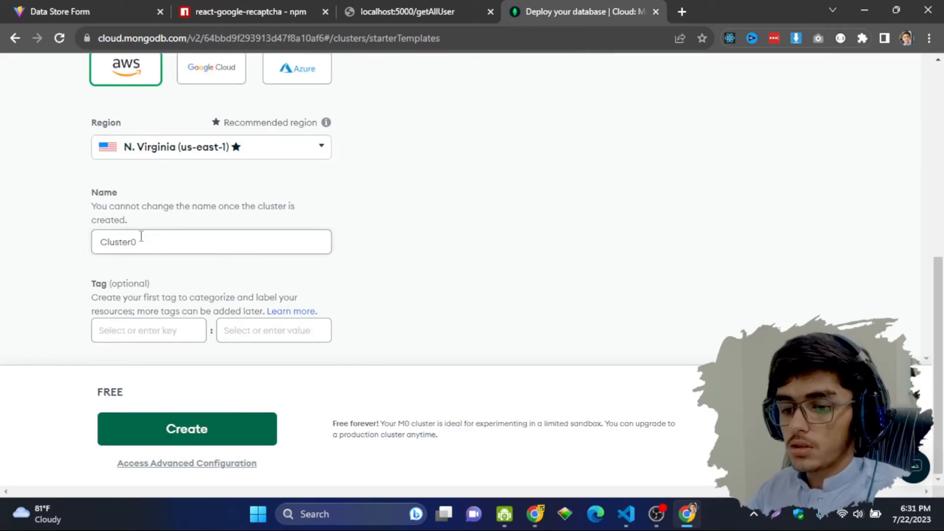
scroll(554, 242, up, 7)
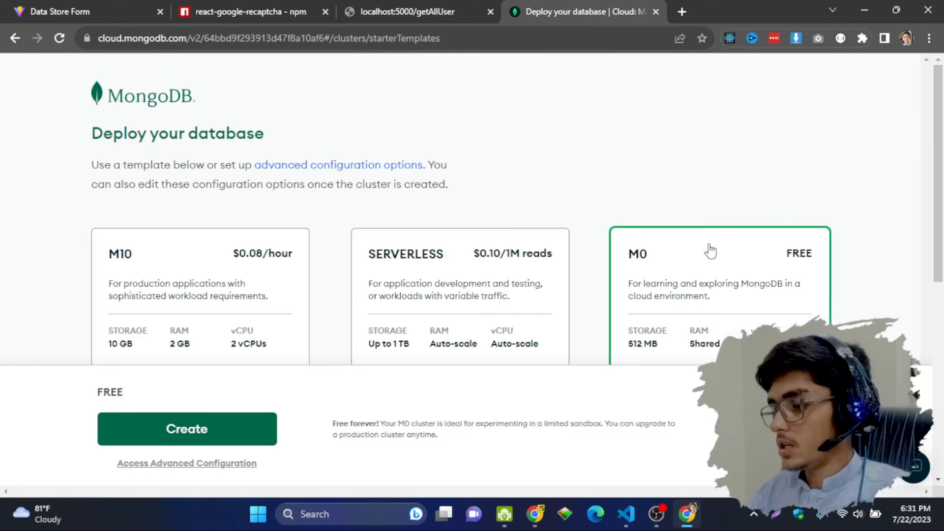
scroll(462, 251, down, 6)
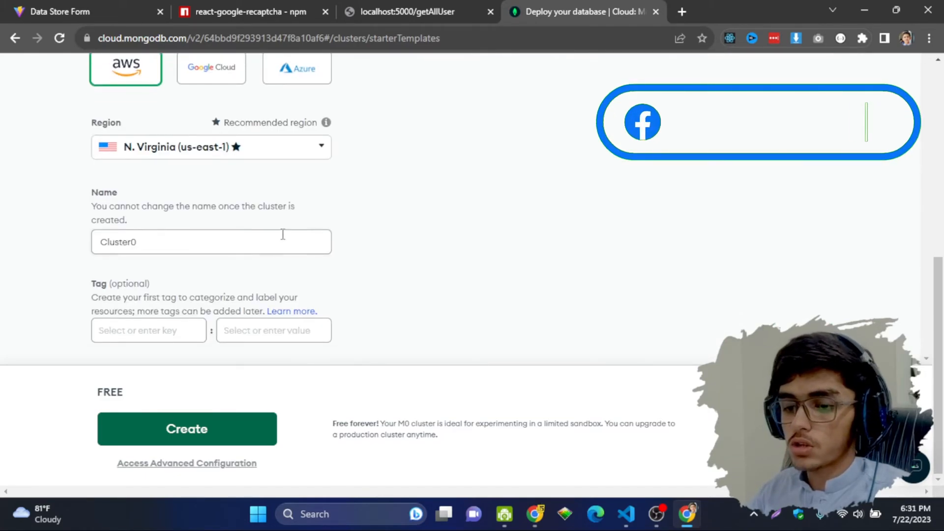
click(140, 236)
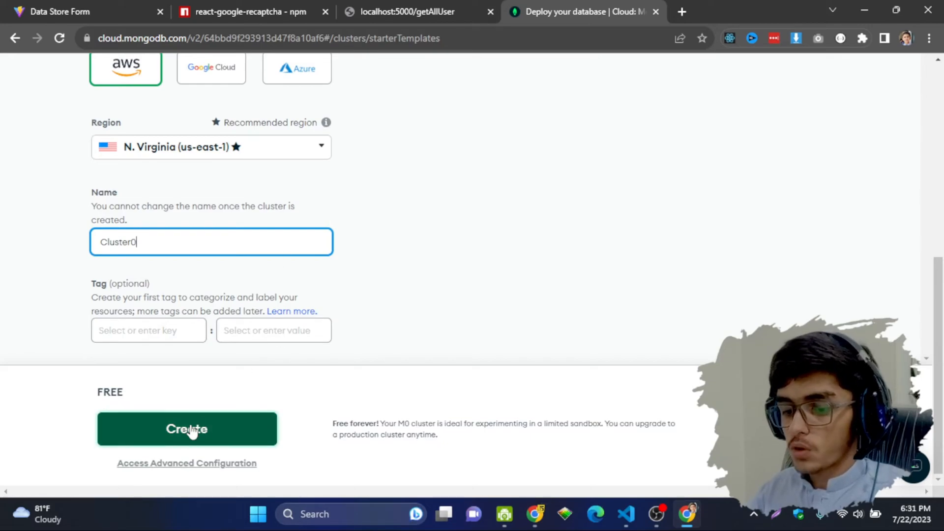
click(145, 432)
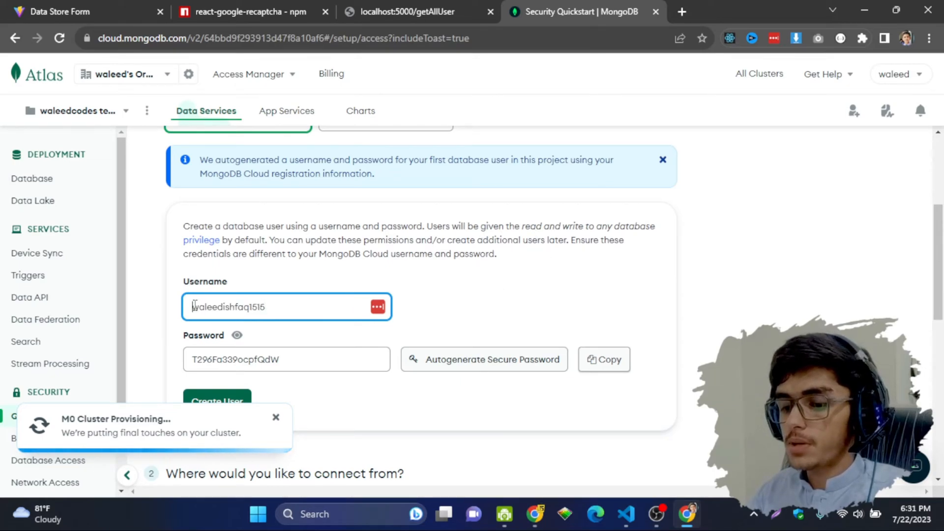
Step: Clear the autogenerated database username and password fields
double_click(292, 310)
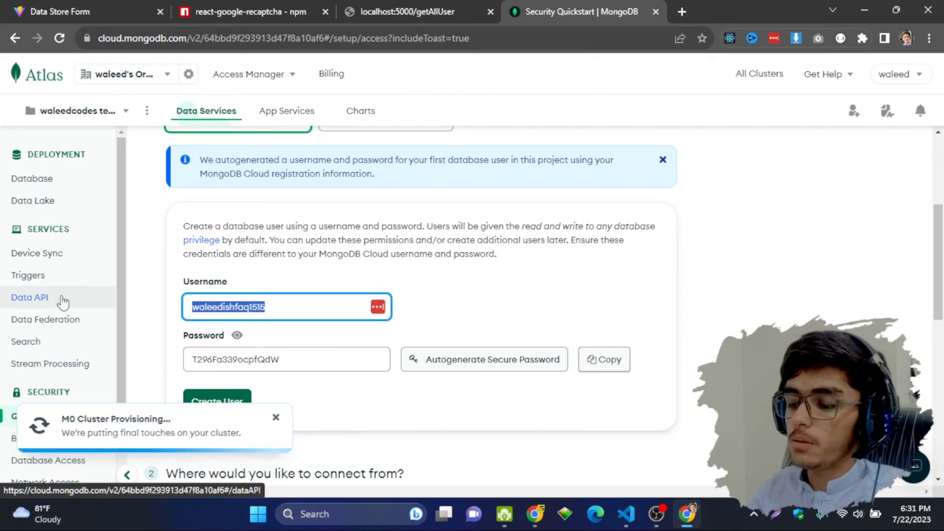
key(BackSpace)
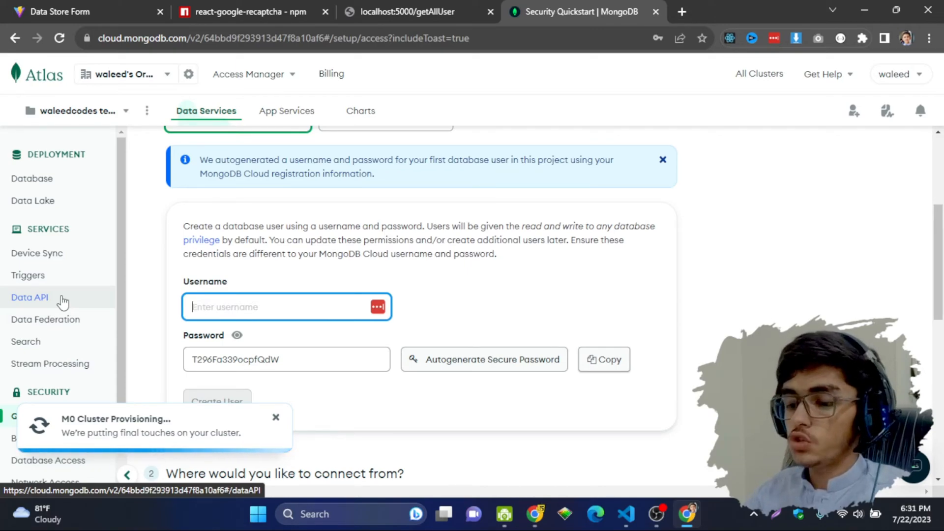
click(274, 352)
double_click(205, 354)
text(T)
key(BackSpace)
click(245, 315)
Step: Enter the username user1 and type a new password for the database user
text(user)
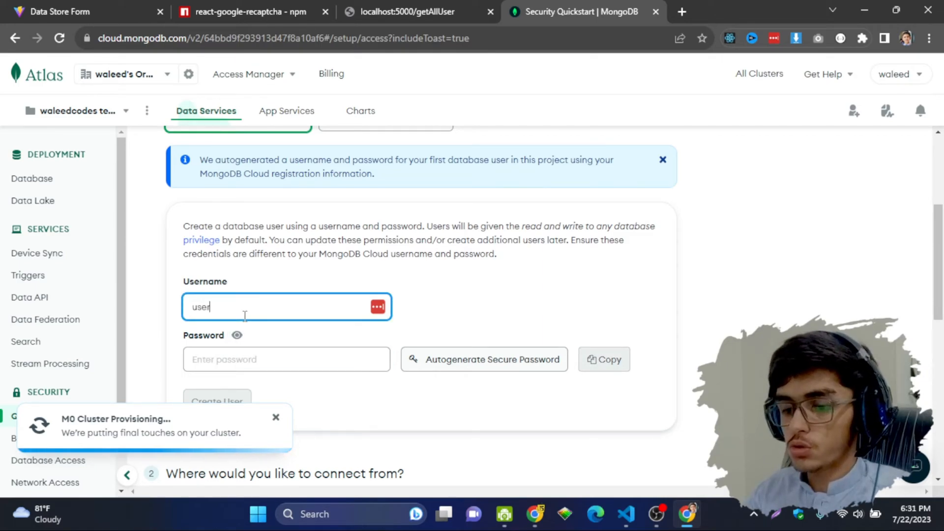
click(231, 355)
text(user1)
key(BackSpace)
key(BackSpace)
key(BackSpace)
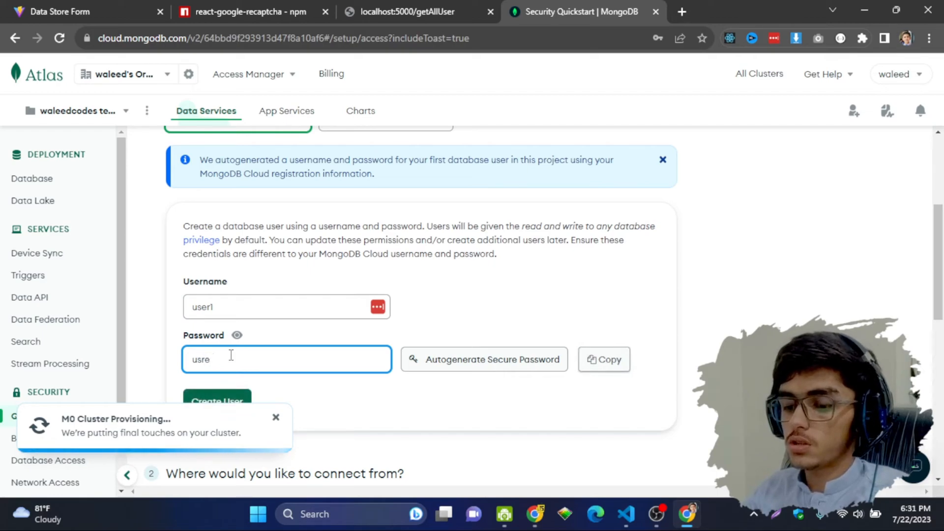
text(er)
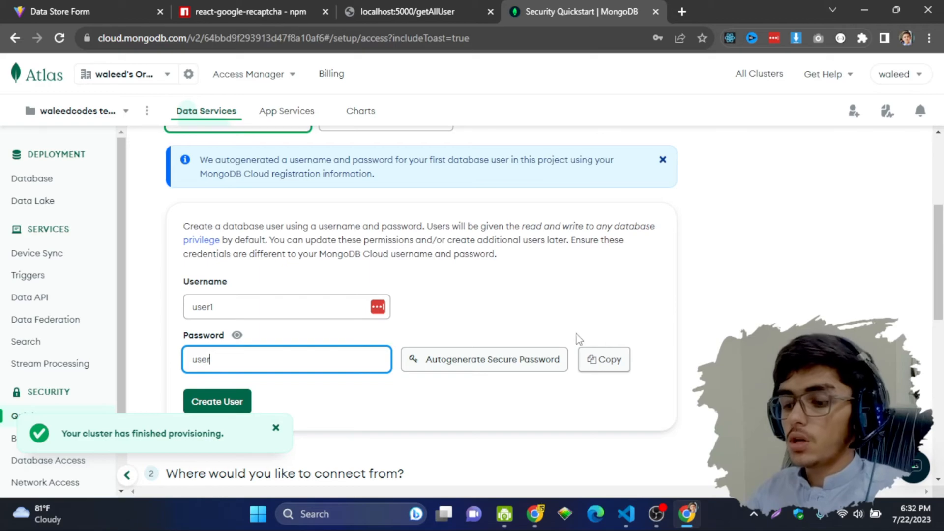
scroll(354, 300, up, 4)
scroll(354, 299, down, 7)
scroll(295, 319, down, 5)
Step: Save user user1, keep the current IP on the access list, and return to Database Deployments
scroll(271, 305, up, 8)
click(226, 337)
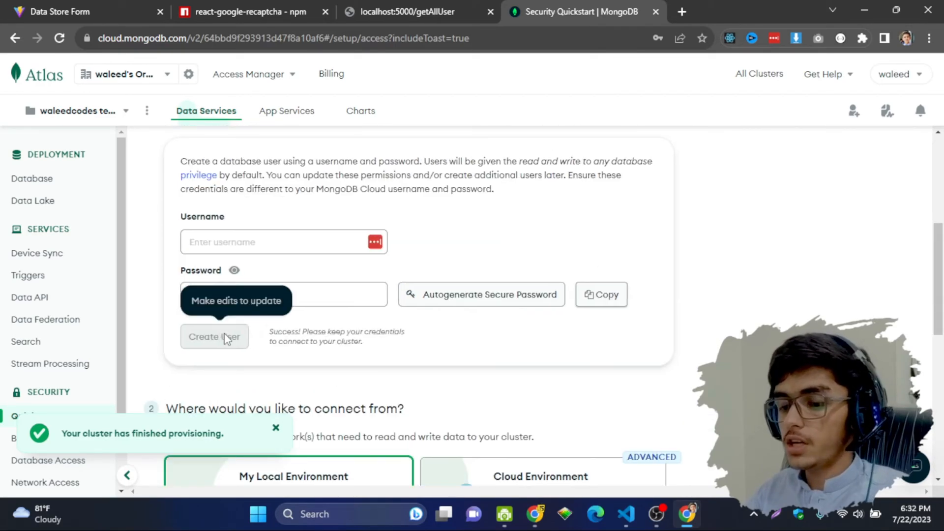
scroll(225, 337, down, 5)
scroll(268, 323, down, 4)
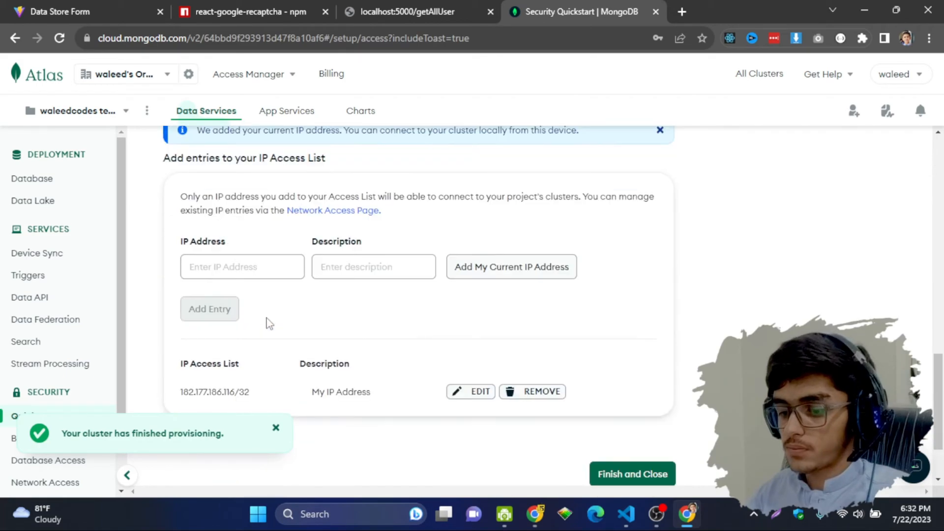
scroll(526, 348, up, 2)
scroll(590, 373, down, 3)
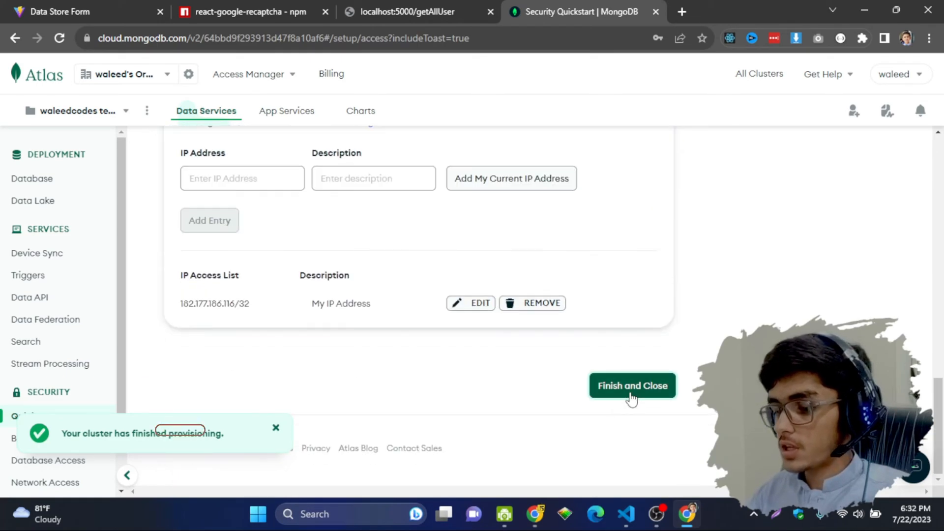
click(631, 391)
click(600, 309)
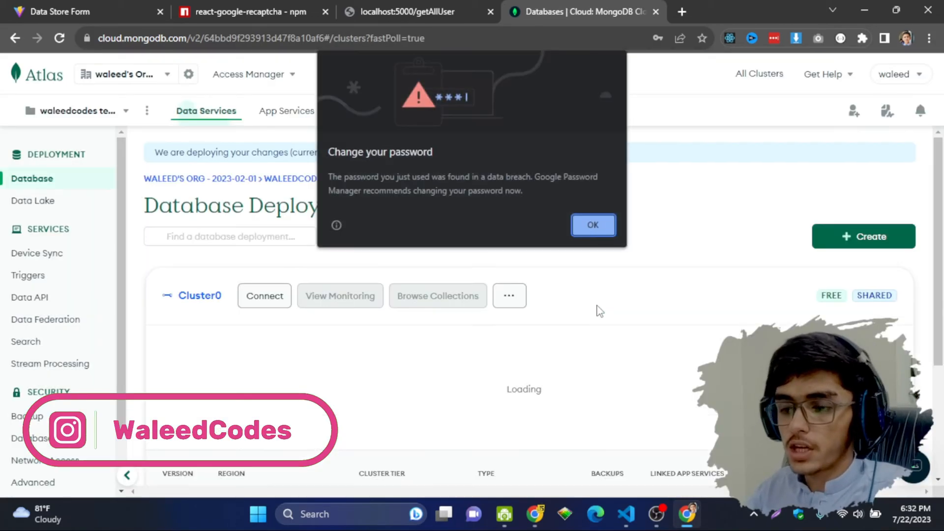
Step: Dismiss Chrome's password warning and check the project list on the waleedcodes test deployments page
click(593, 225)
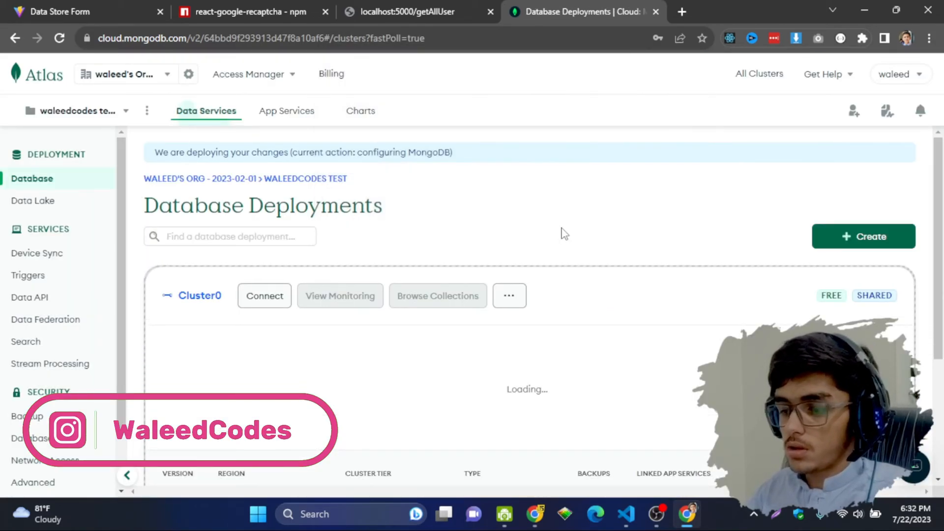
scroll(181, 219, down, 4)
scroll(180, 217, up, 4)
click(113, 118)
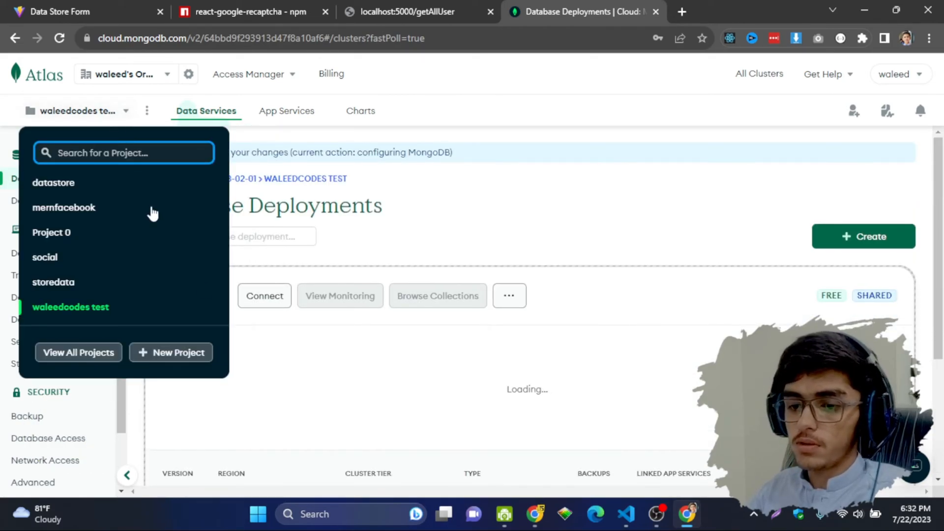
click(363, 358)
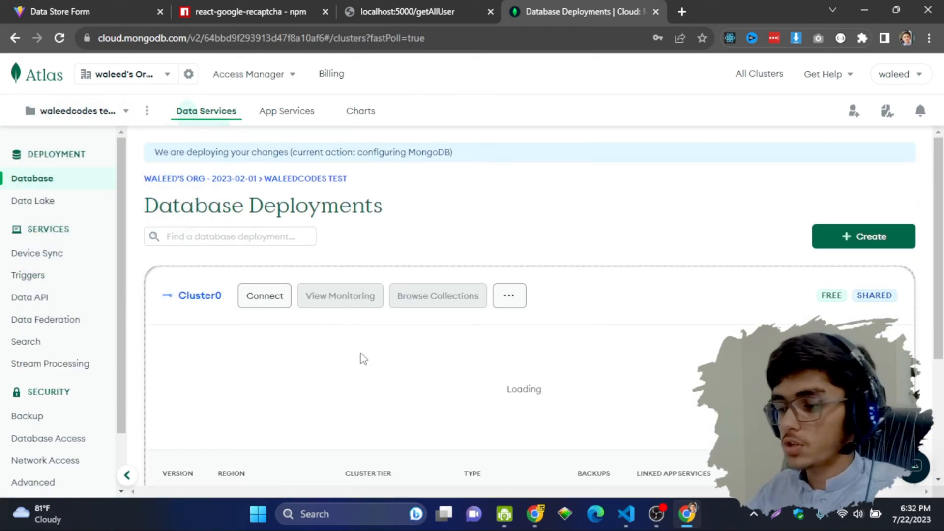
Step: Open Cluster0's connection options and pick MongoDB for VS Code to show its connection string
click(268, 297)
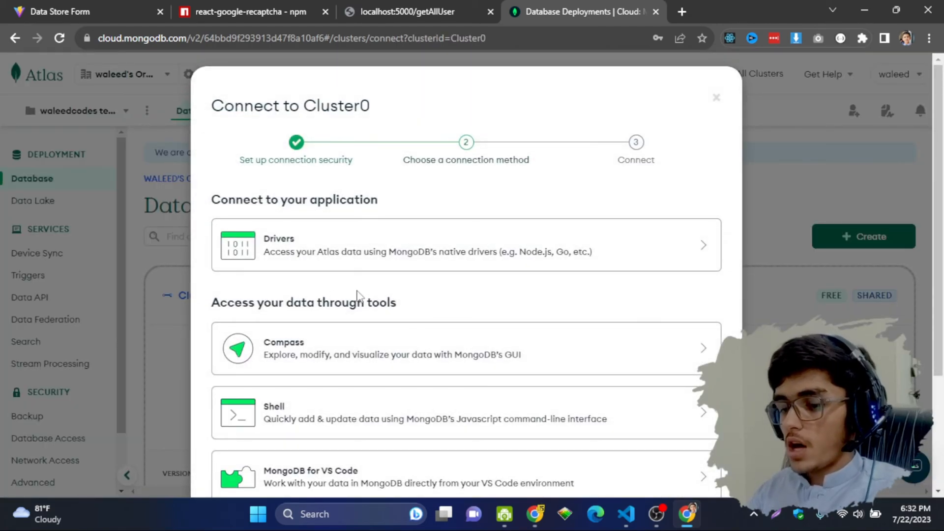
scroll(357, 294, down, 3)
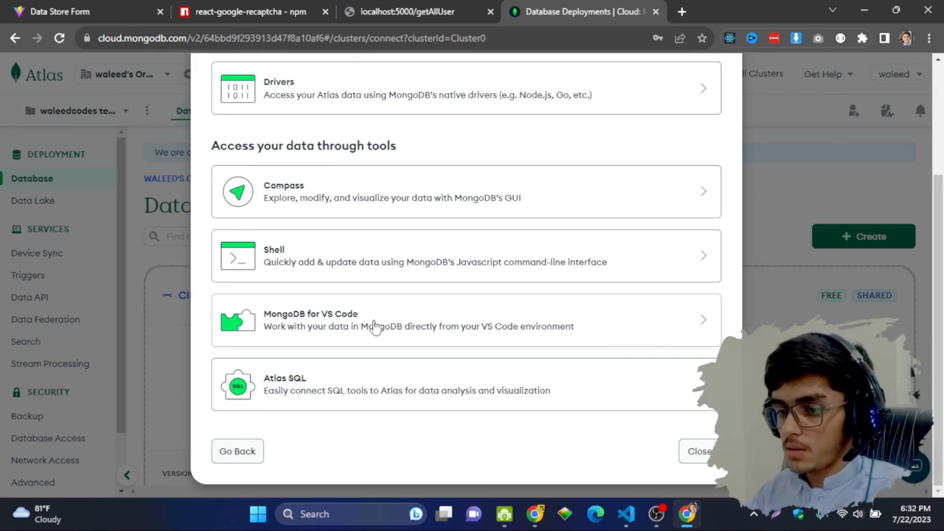
scroll(366, 266, up, 3)
scroll(368, 255, down, 3)
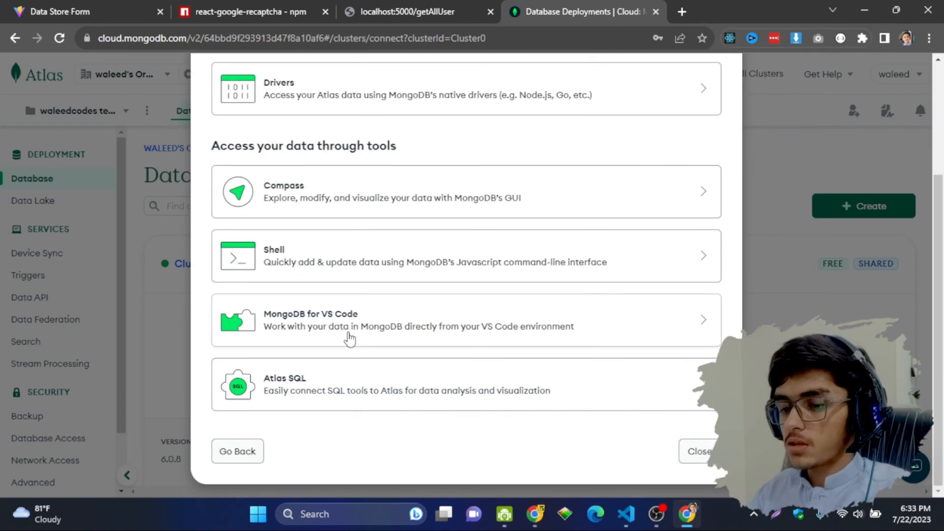
click(382, 328)
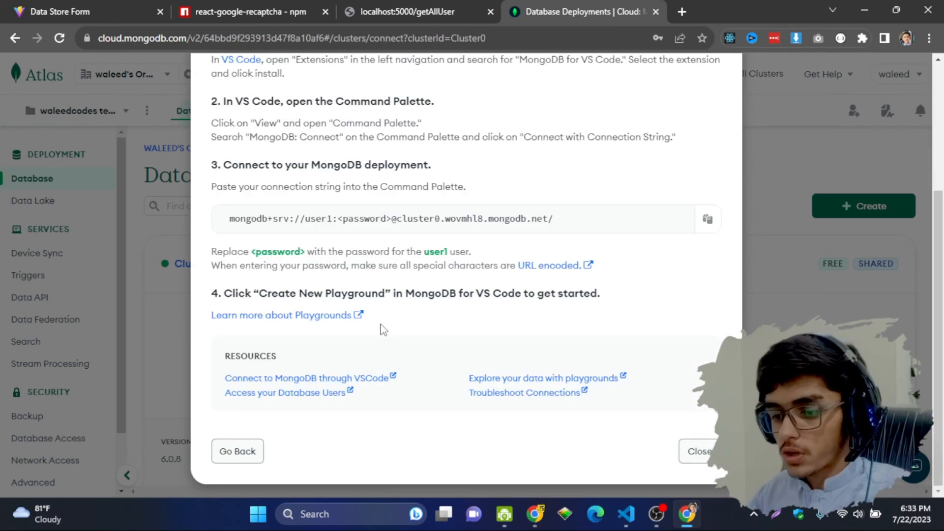
Step: Copy the mongodb+srv Cluster0 connection string, then go to the localhost getAllUser tab and start a new tab
scroll(535, 261, up, 4)
scroll(553, 359, down, 4)
drag(538, 233, 278, 232)
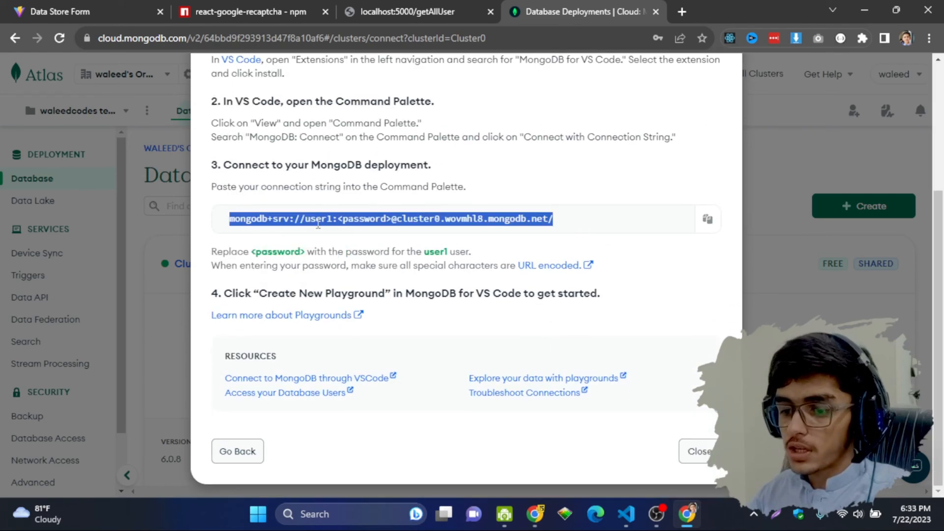
click(599, 226)
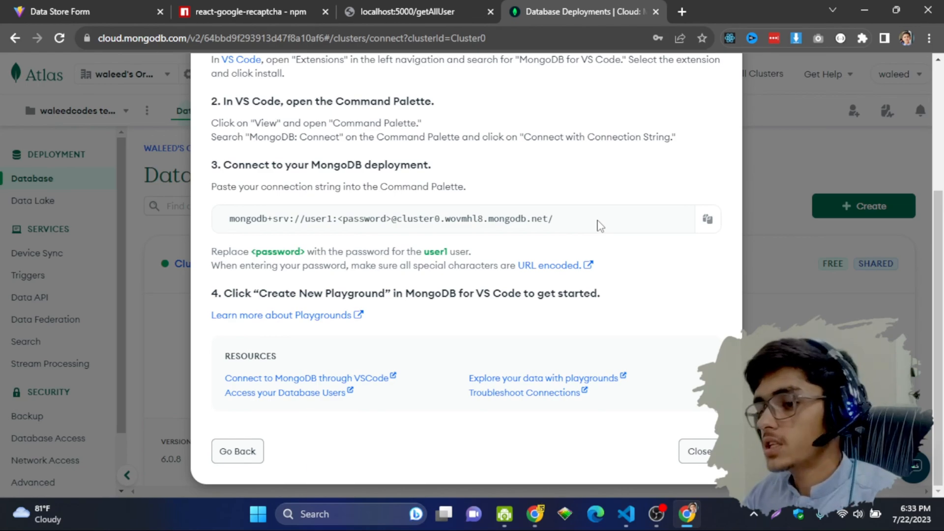
drag(598, 226, 246, 220)
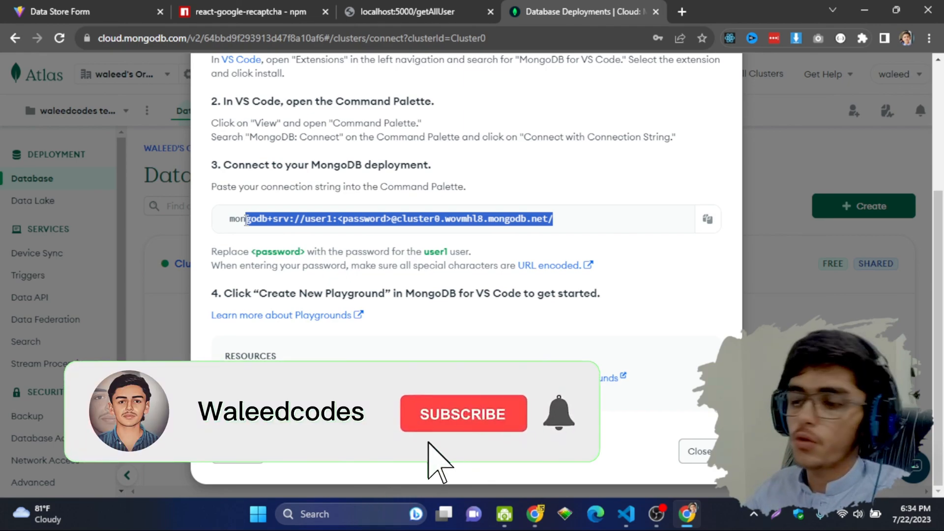
click(398, 11)
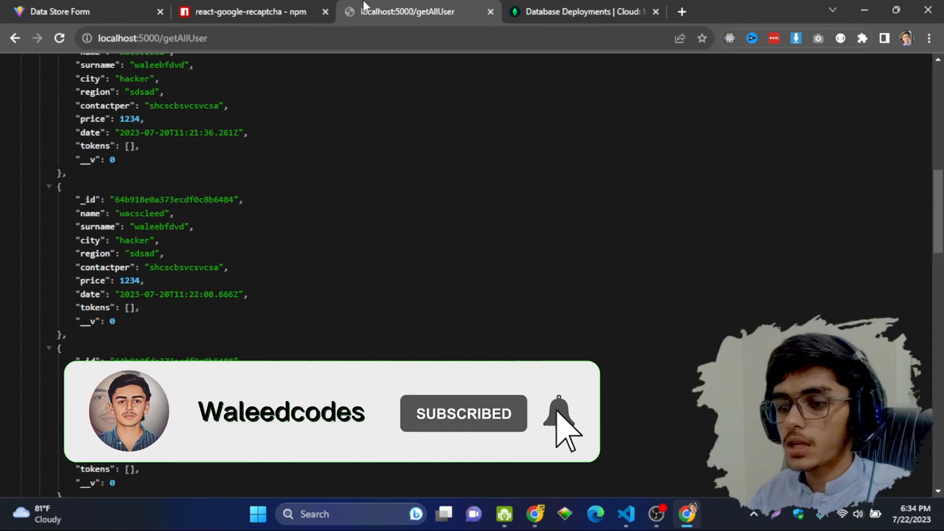
click(687, 5)
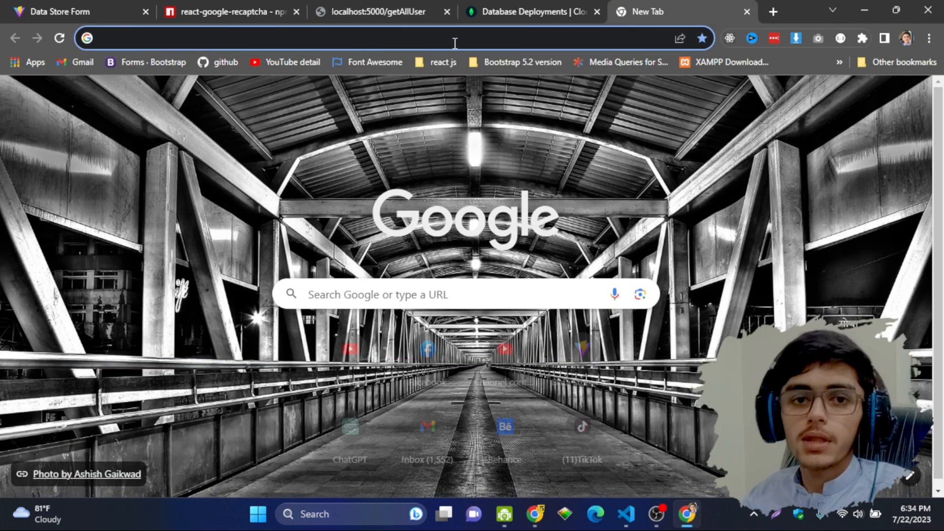